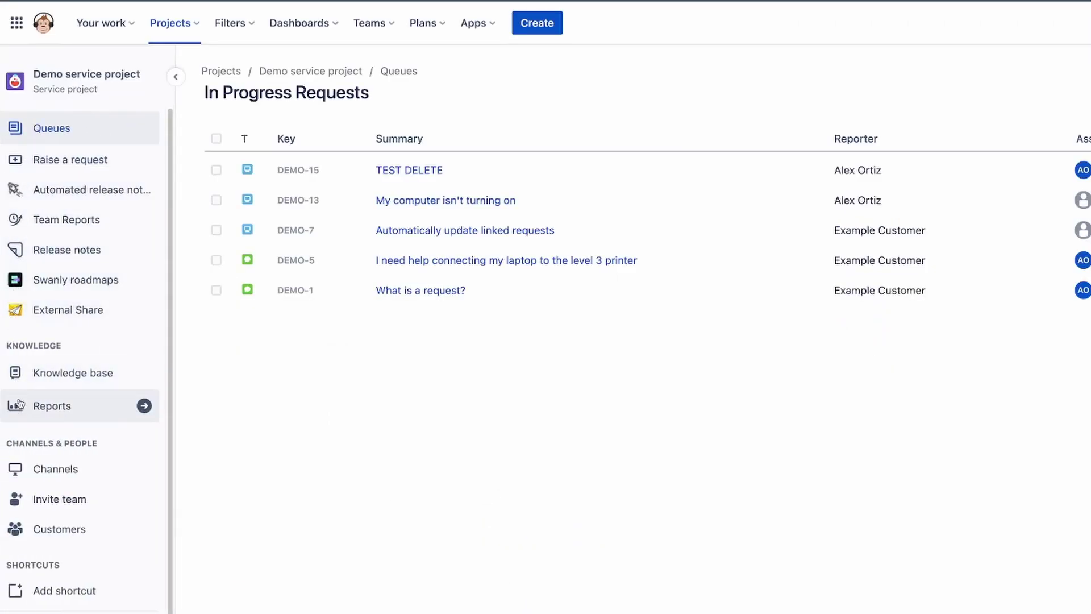
- Show the Demo service project's Customers page, listing ACME and one invited customer
click(58, 533)
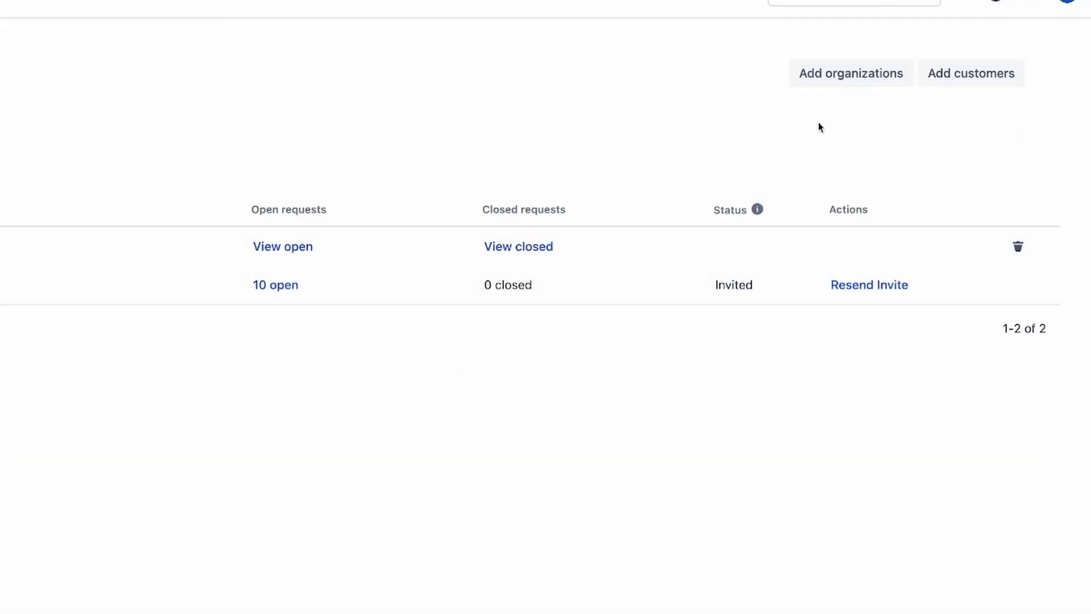
- Create a new organization named Apple and add it to the project's customers
click(831, 77)
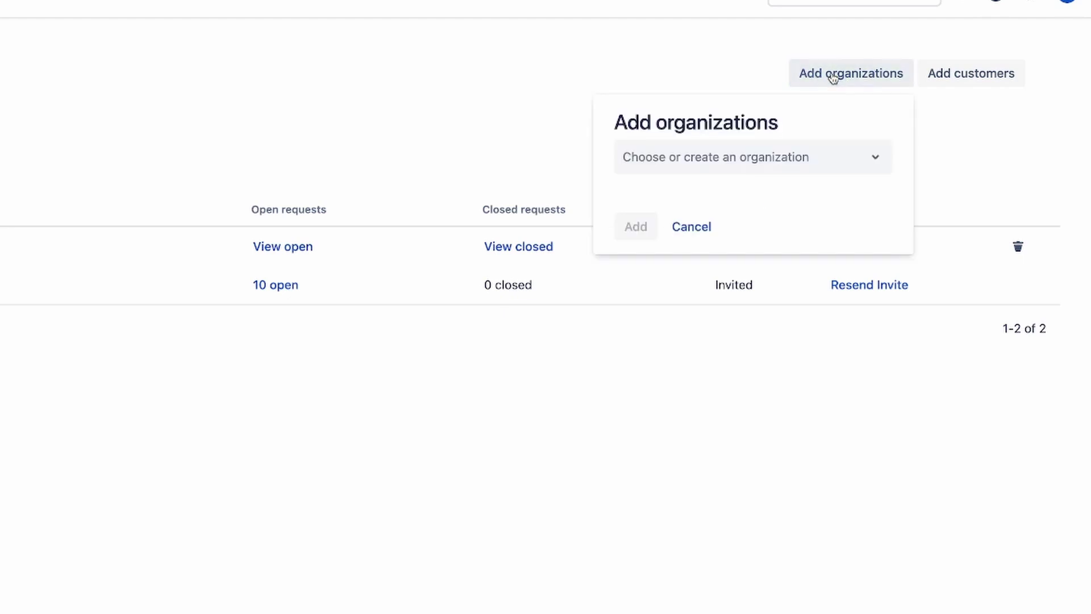
click(728, 165)
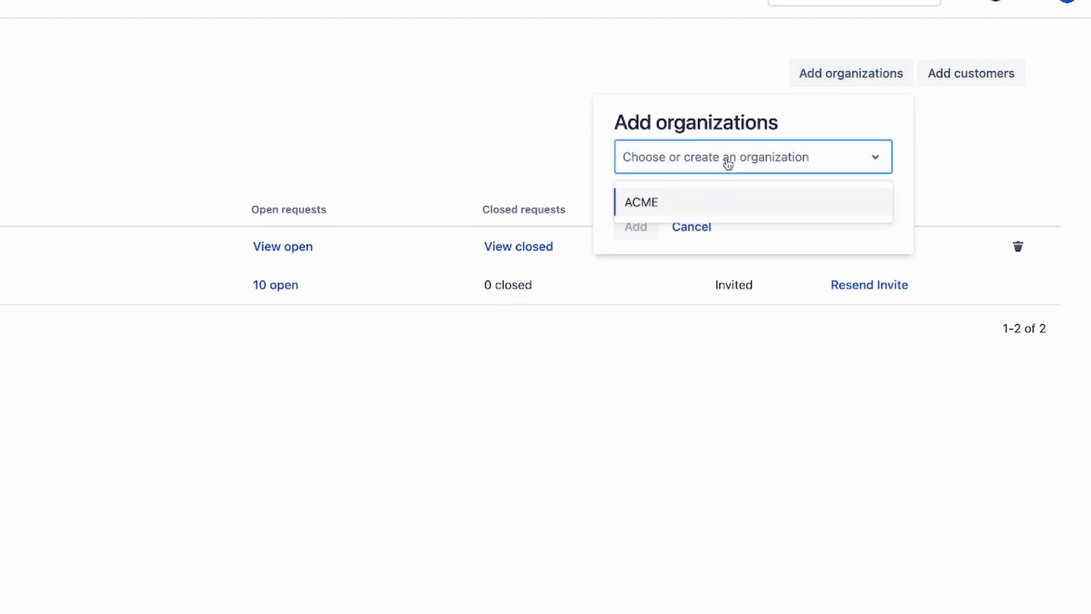
text(Apple)
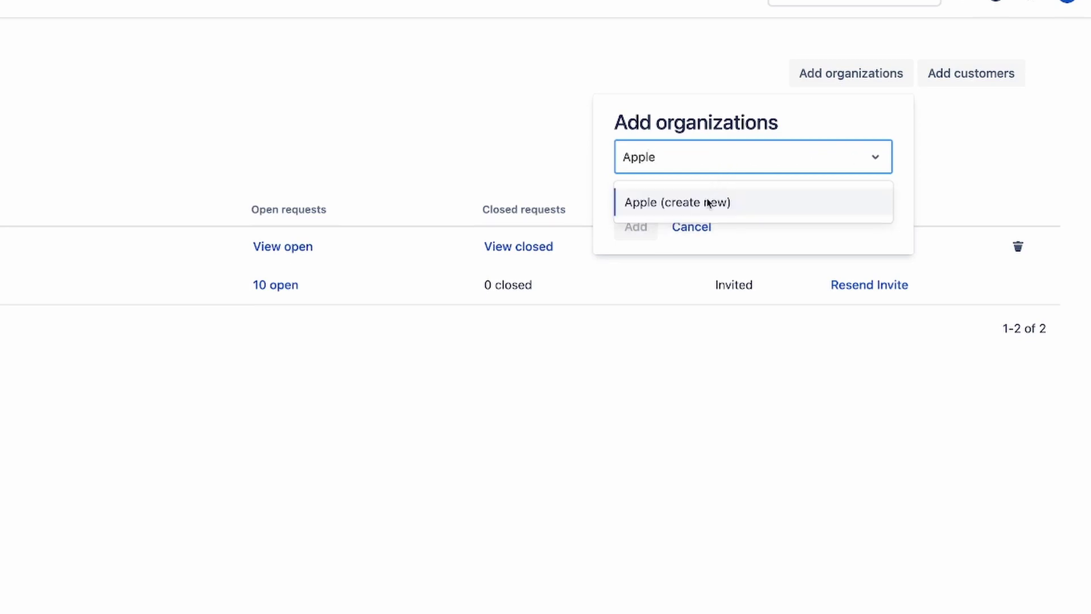
click(709, 203)
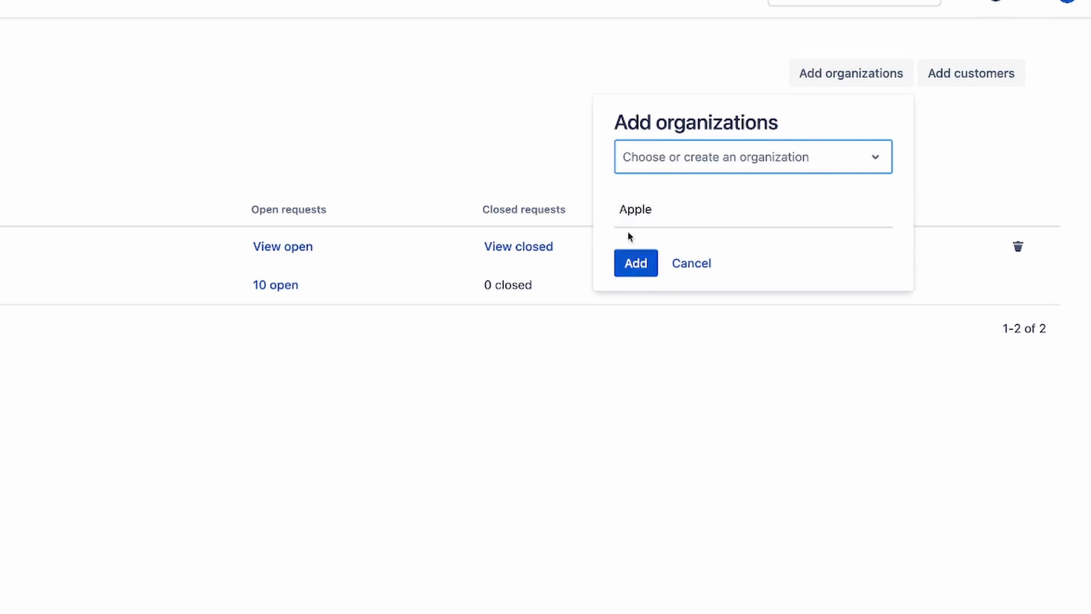
click(635, 263)
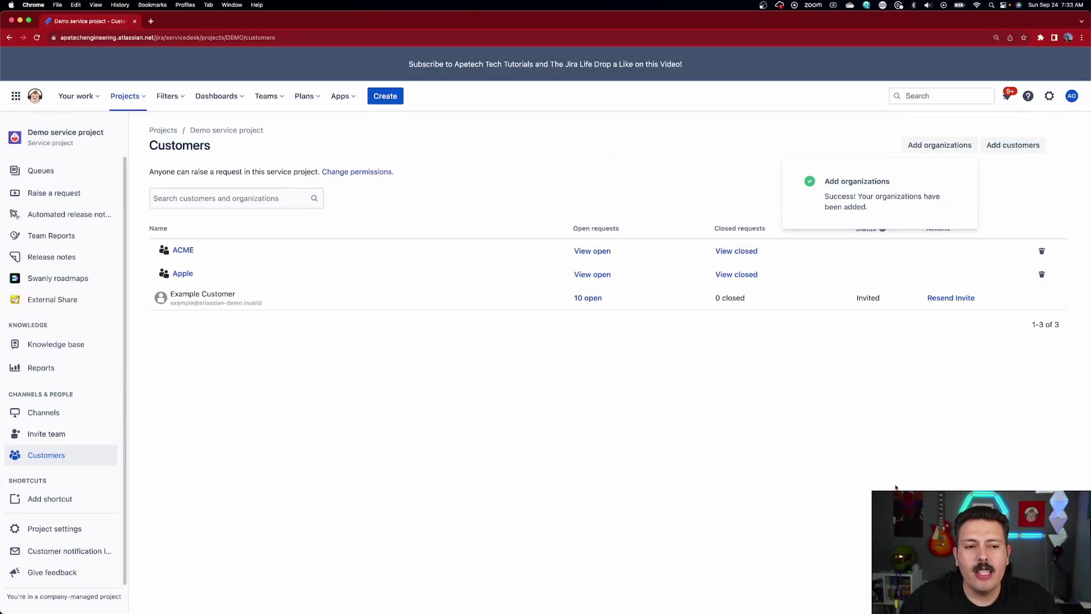
- Check the project's add-customers form, then open Apple's page and its add-customers form
click(183, 274)
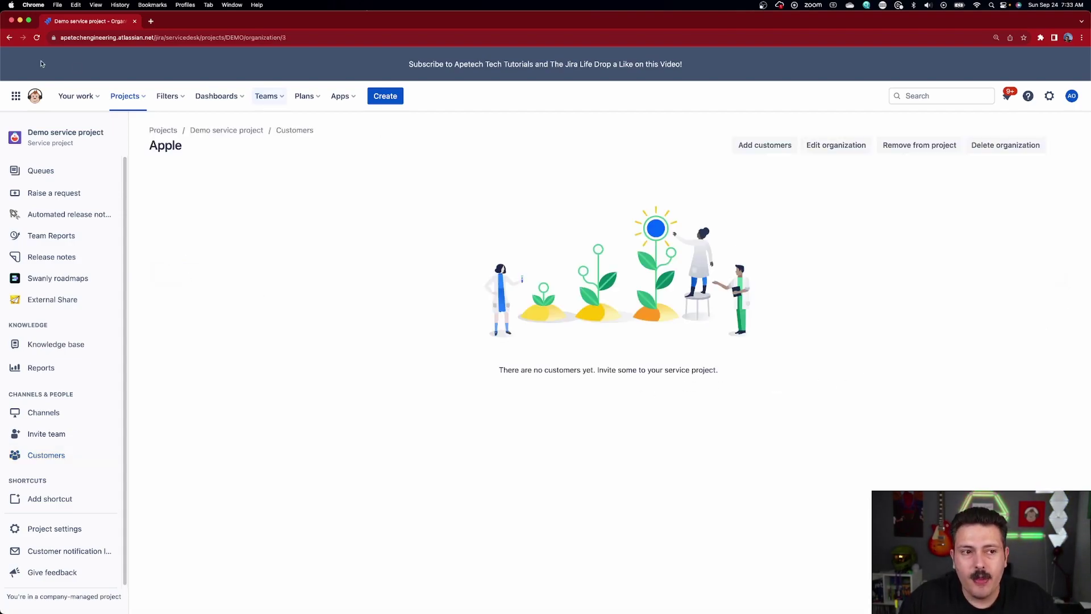
click(288, 132)
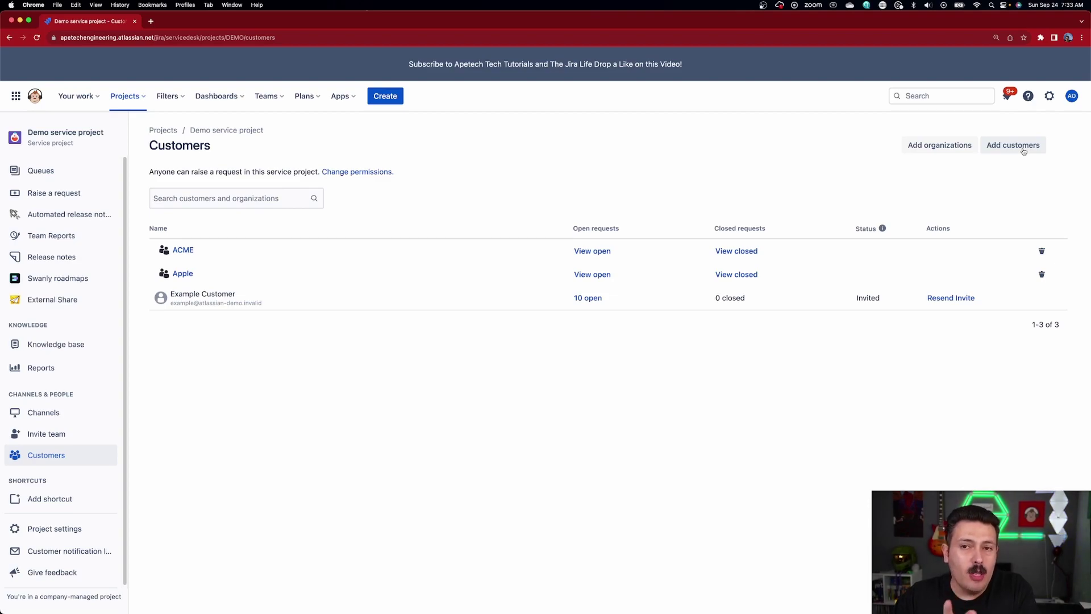
click(1023, 151)
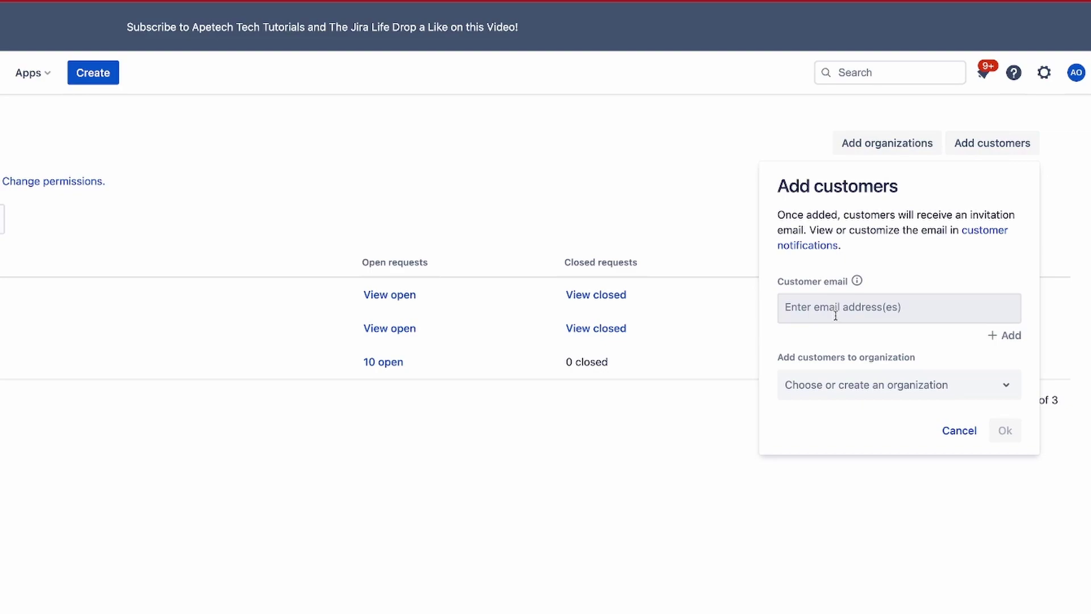
click(849, 388)
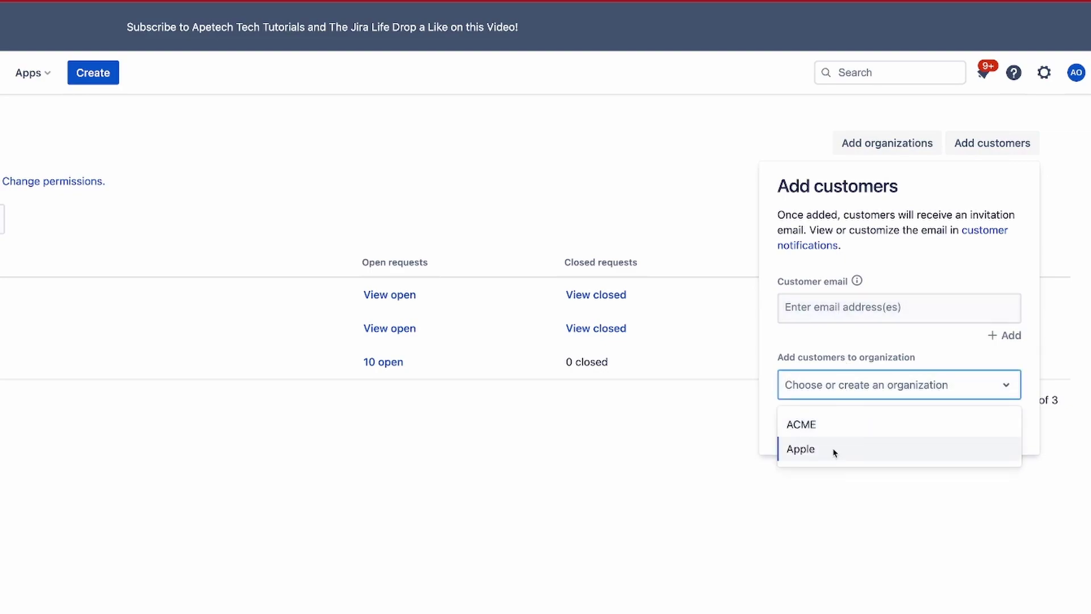
click(677, 469)
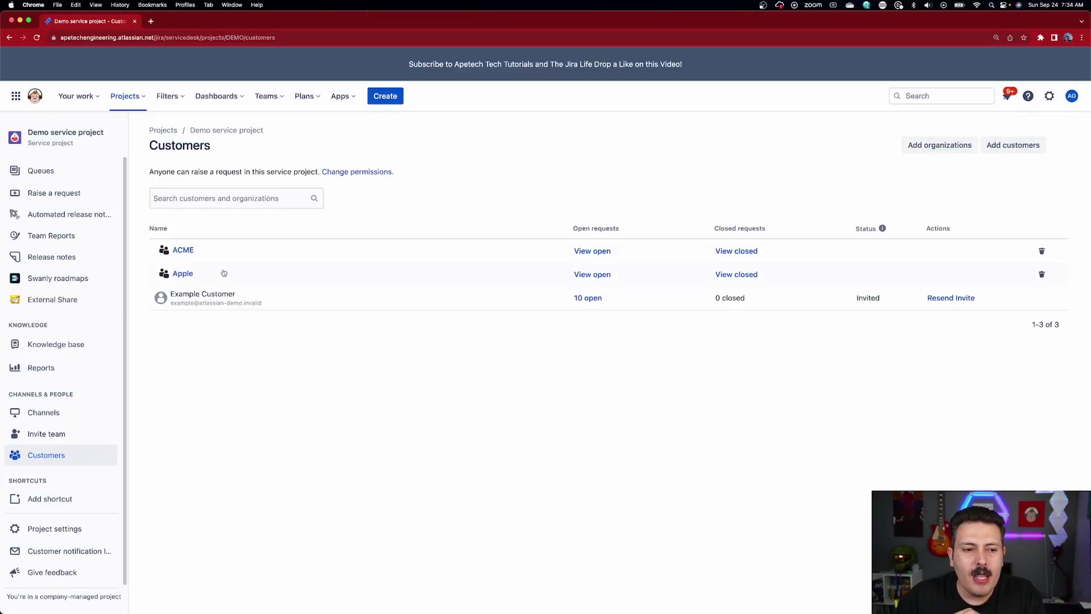
click(183, 275)
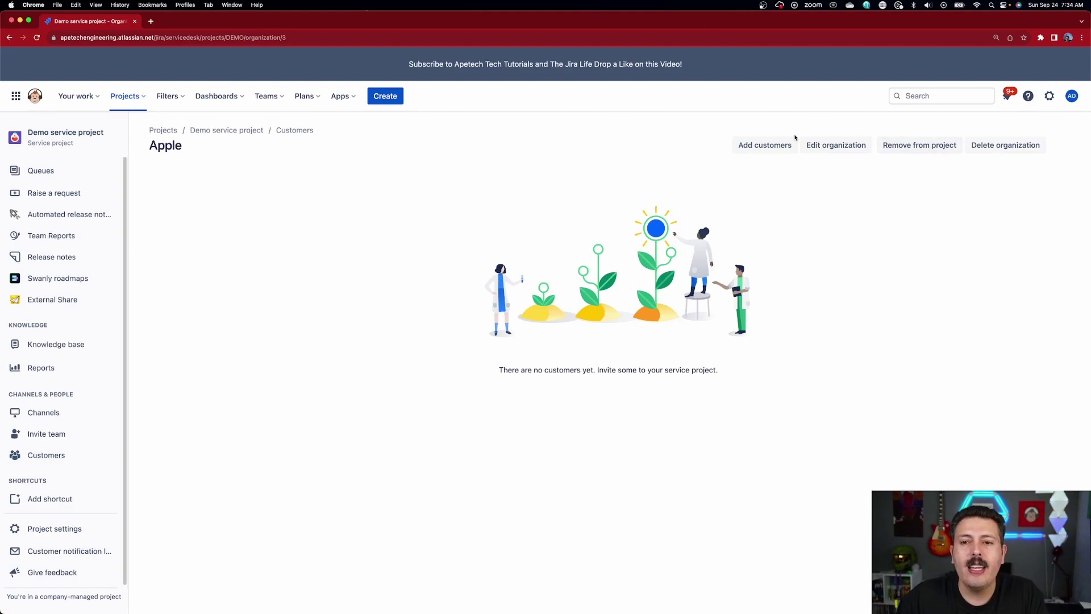
click(763, 146)
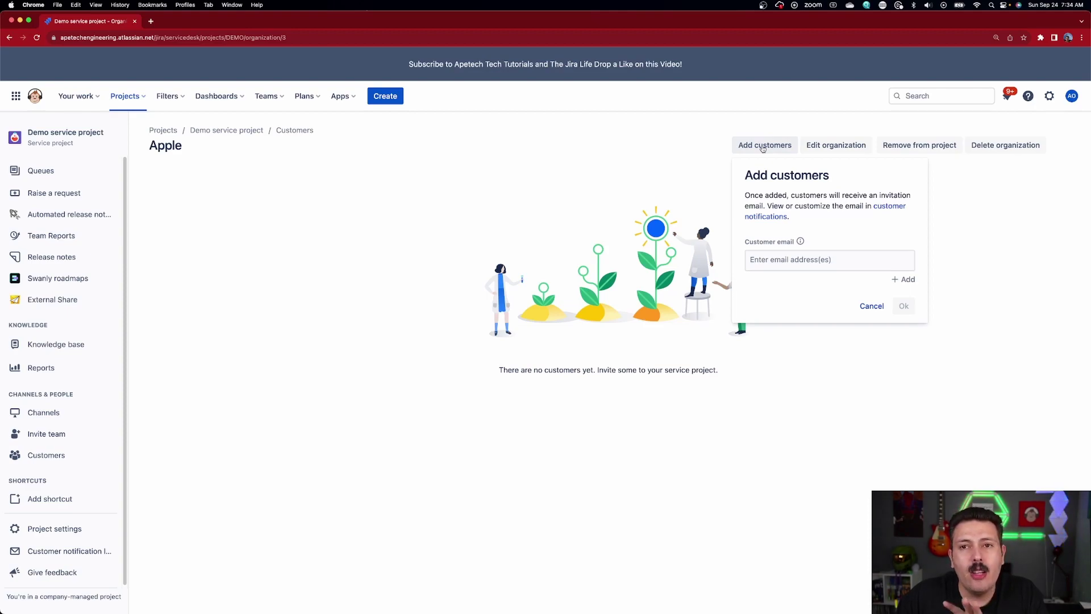
- Invite one customer into the Apple organization by entering their e-mail address
click(789, 261)
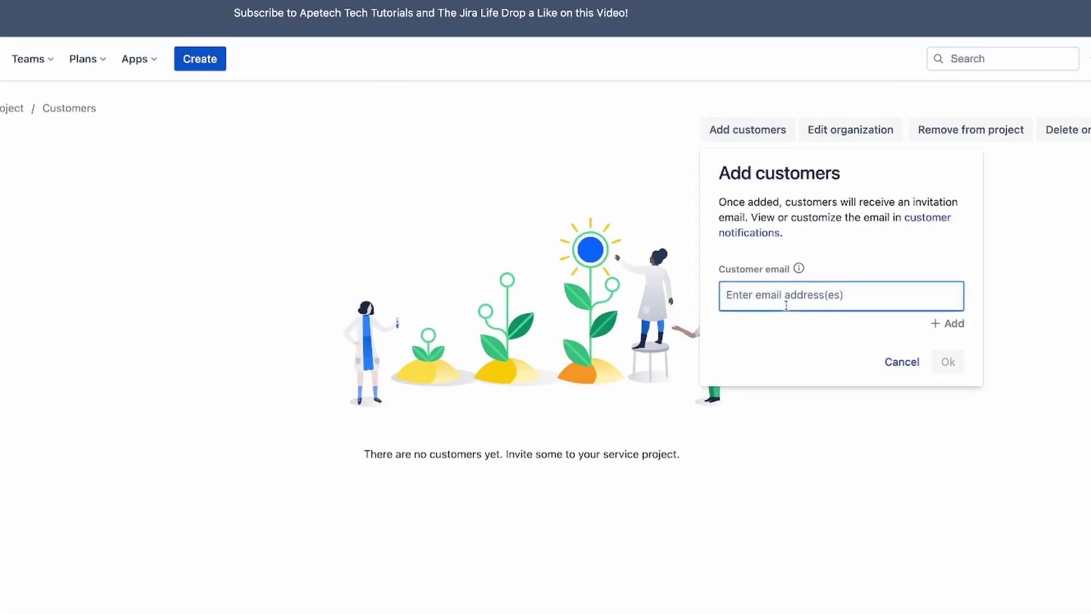
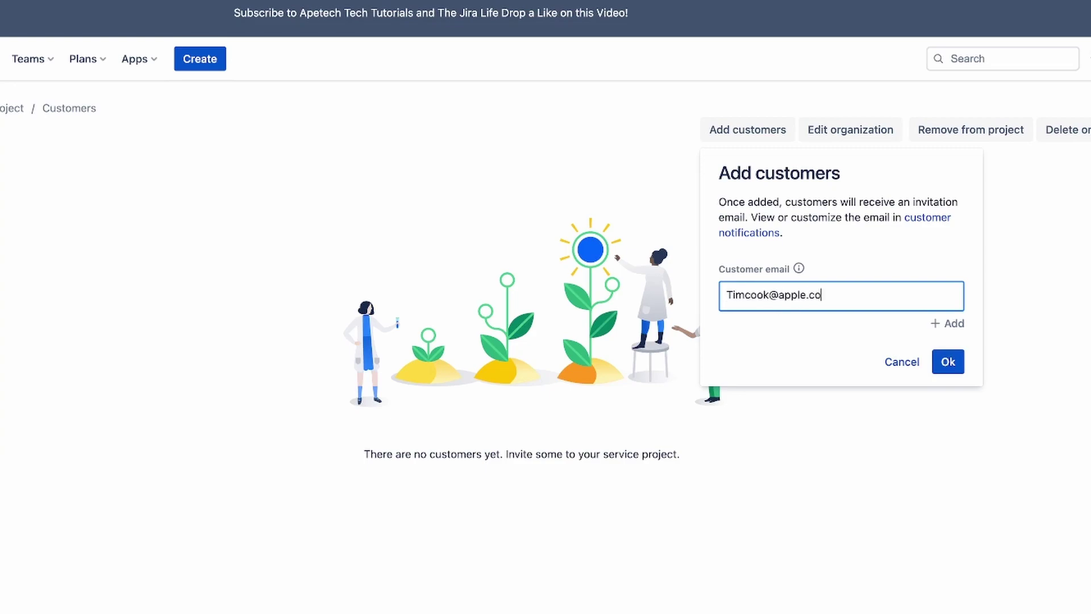
click(947, 361)
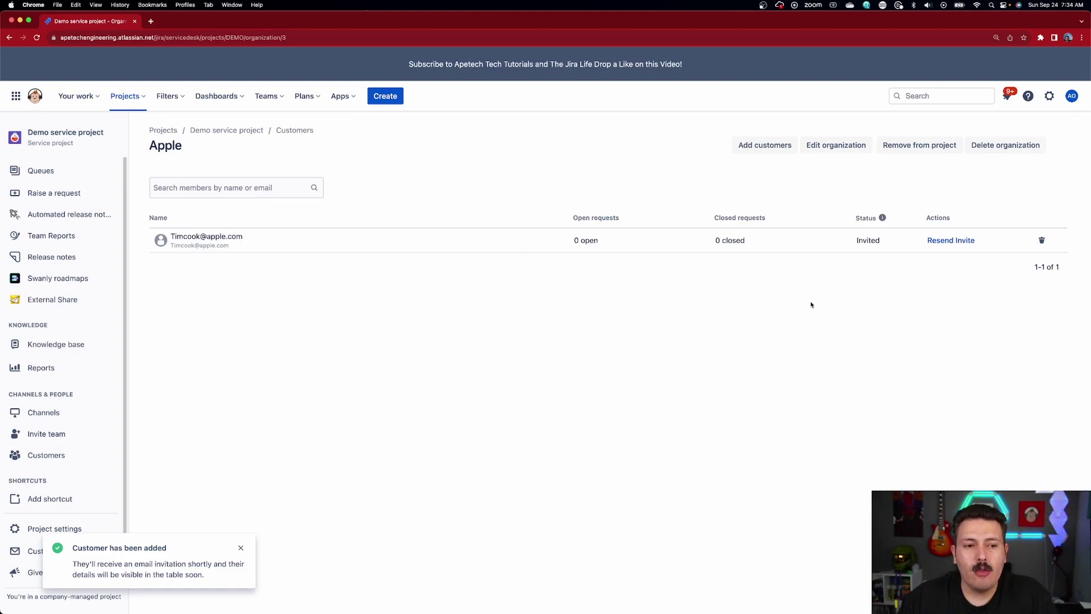
- Invite two more customers into Apple by entering both of their e-mail addresses
click(760, 146)
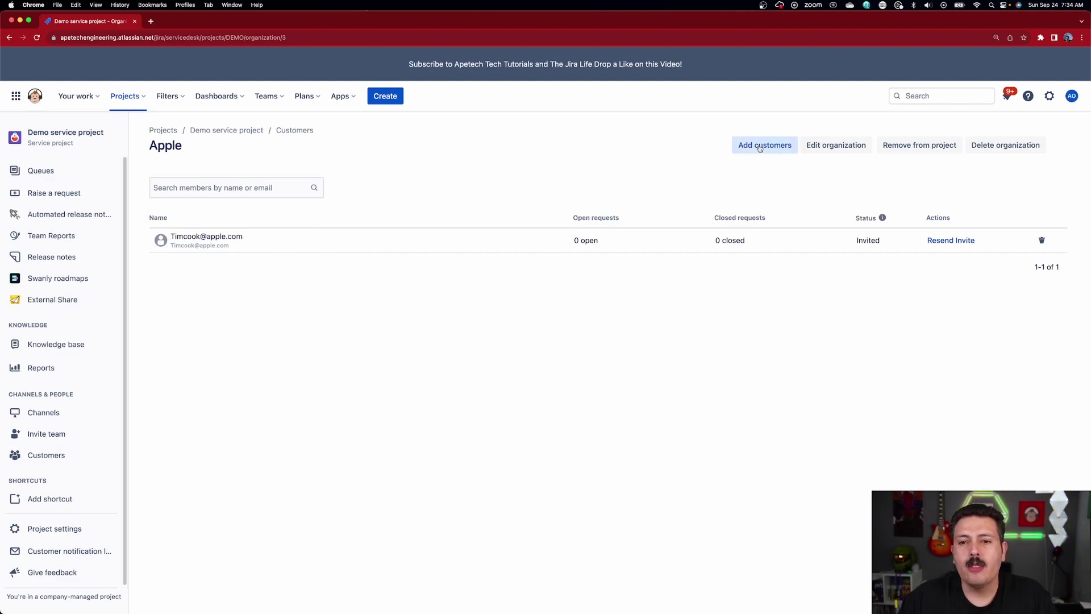
click(796, 257)
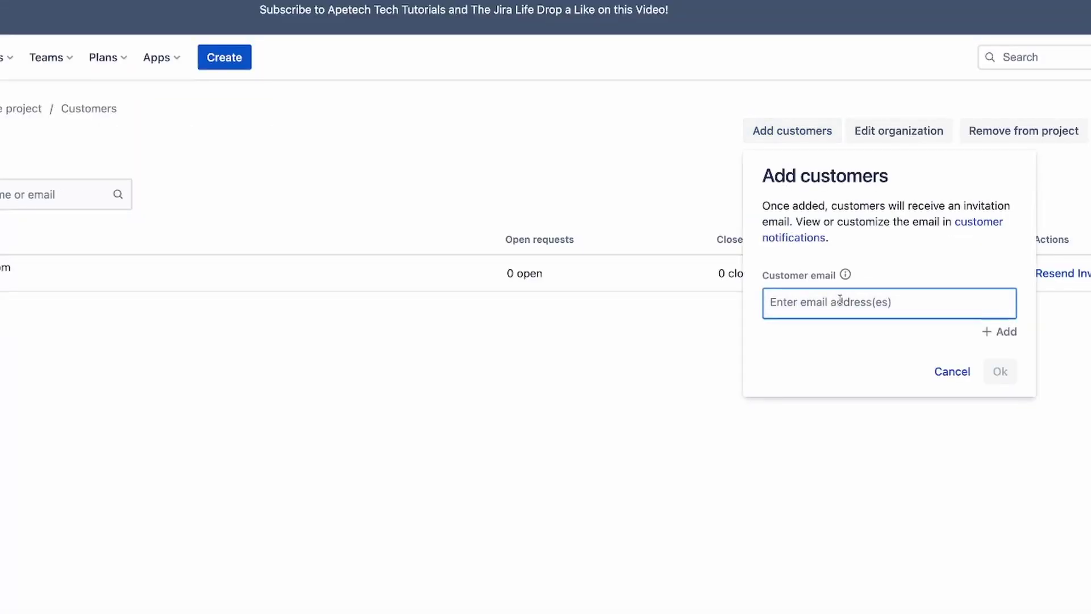
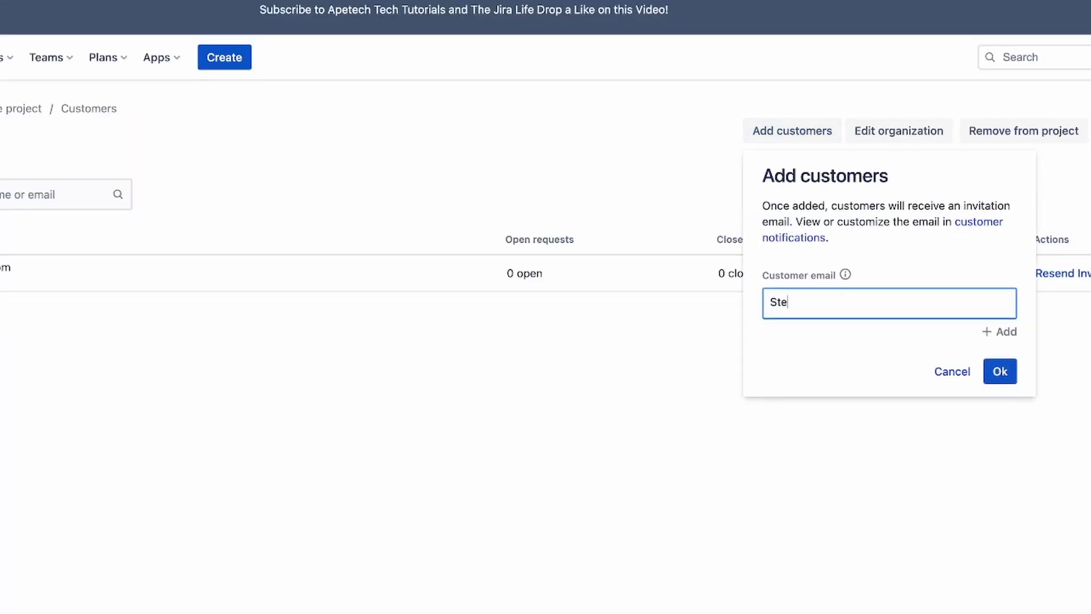
click(1005, 333)
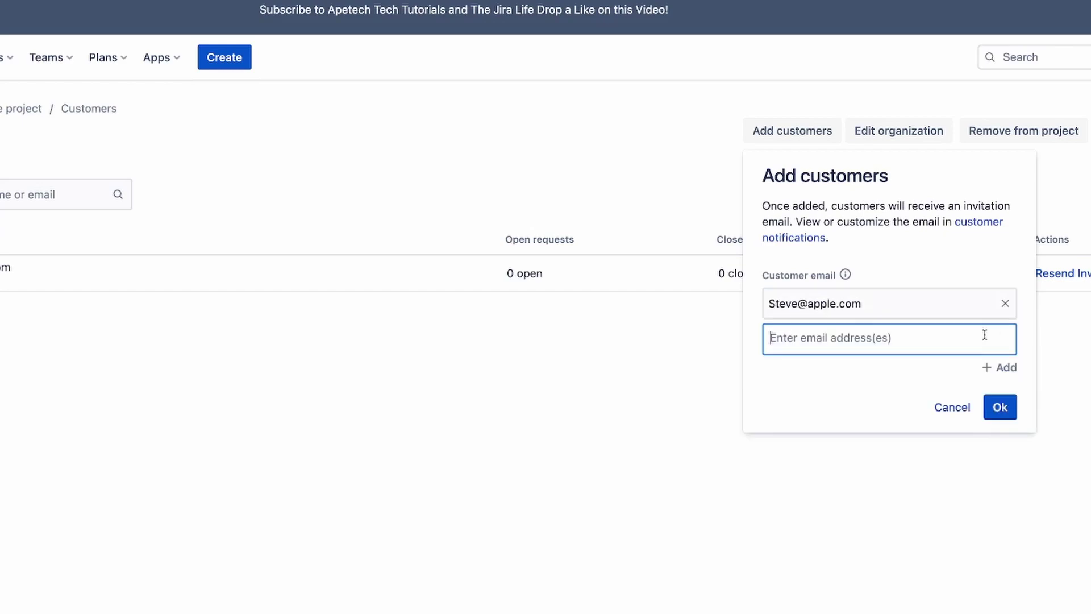
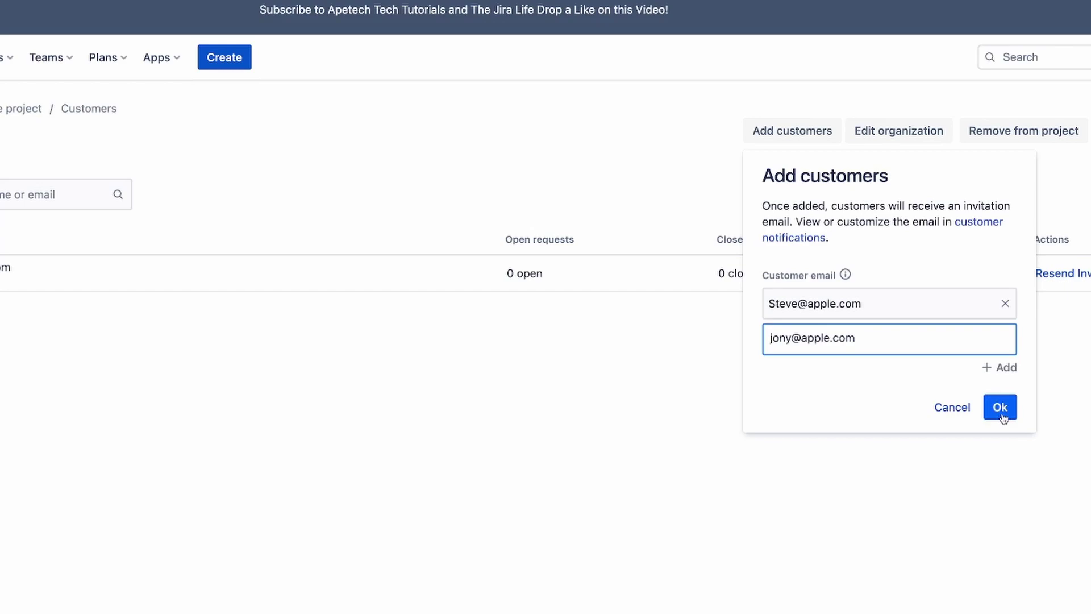
click(1001, 407)
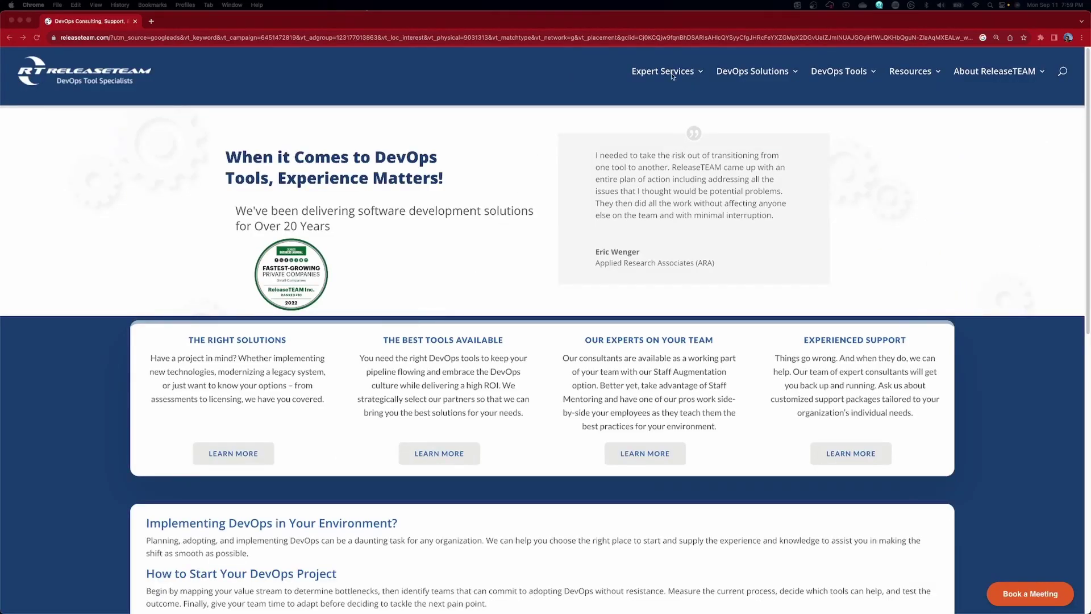
mouse_move(687, 74)
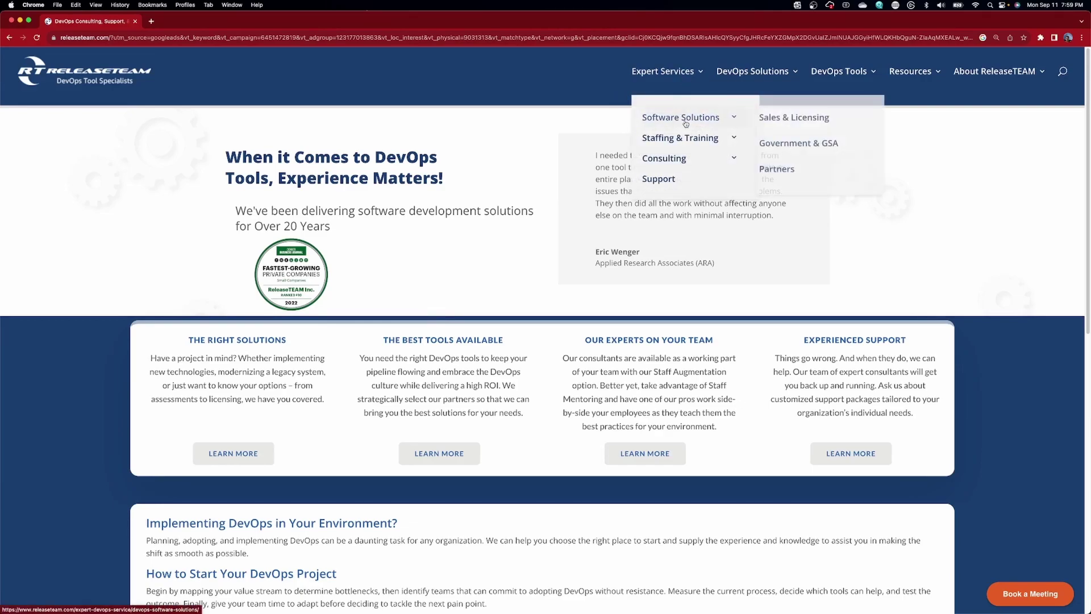
mouse_move(732, 76)
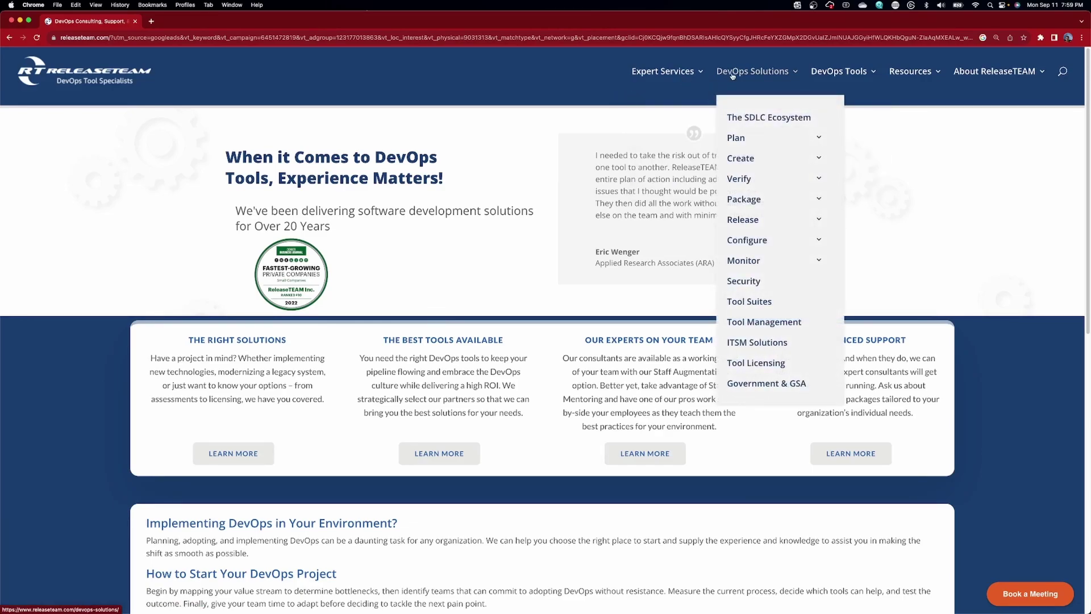
mouse_move(831, 73)
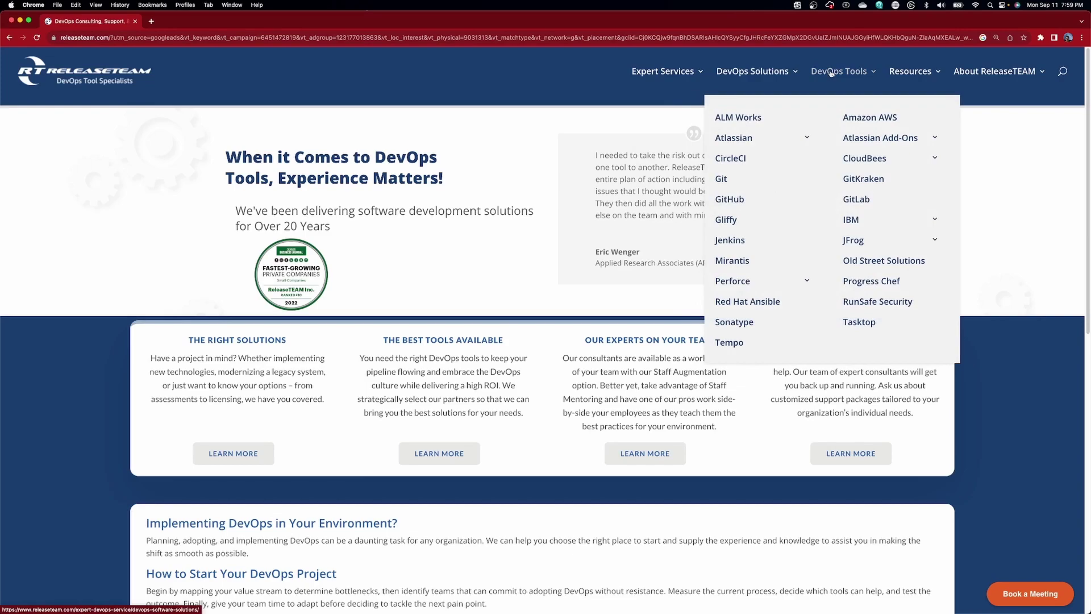
mouse_move(909, 75)
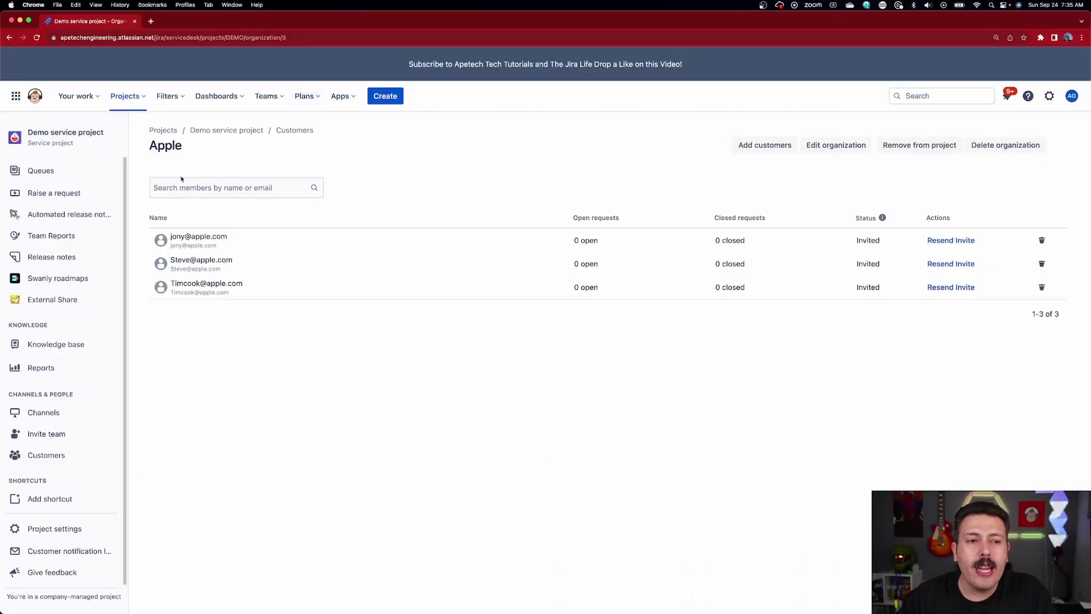
- Invite a customer by e-mail to the Demo service project, leaving the organization empty
click(294, 131)
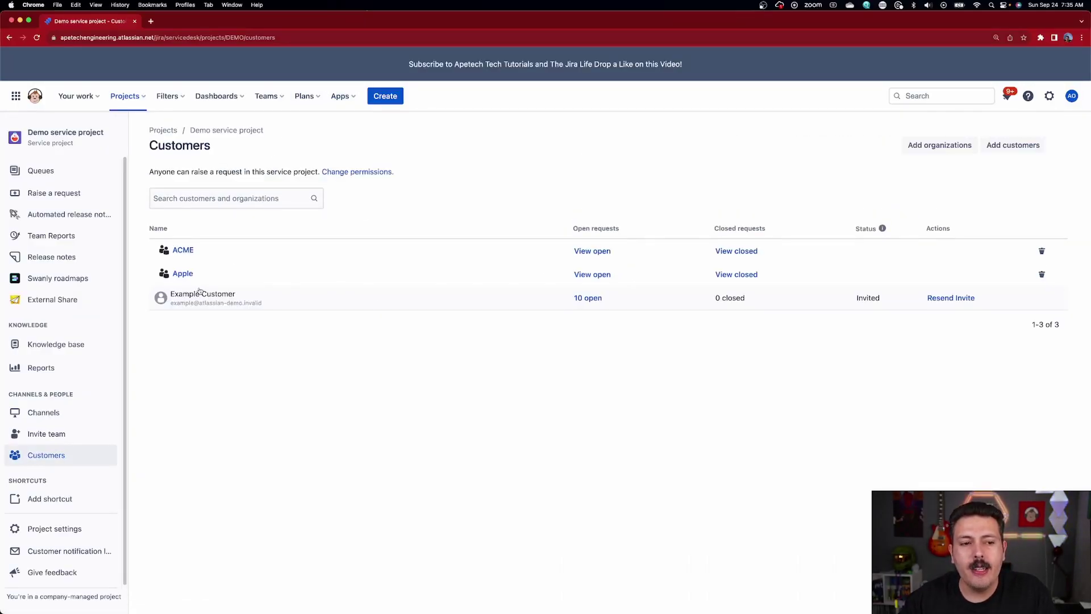
click(999, 147)
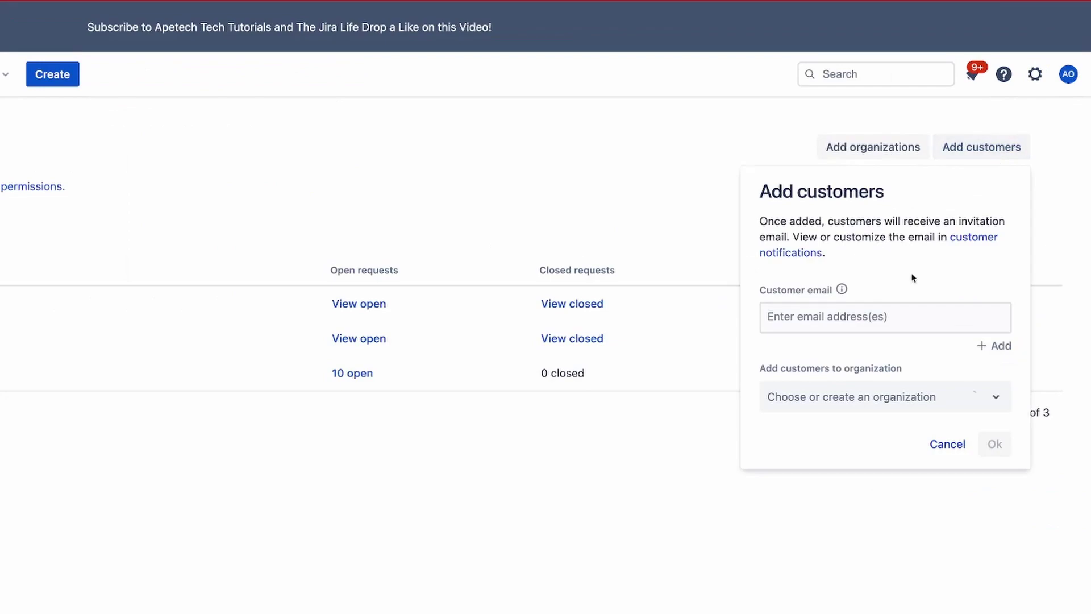
click(895, 320)
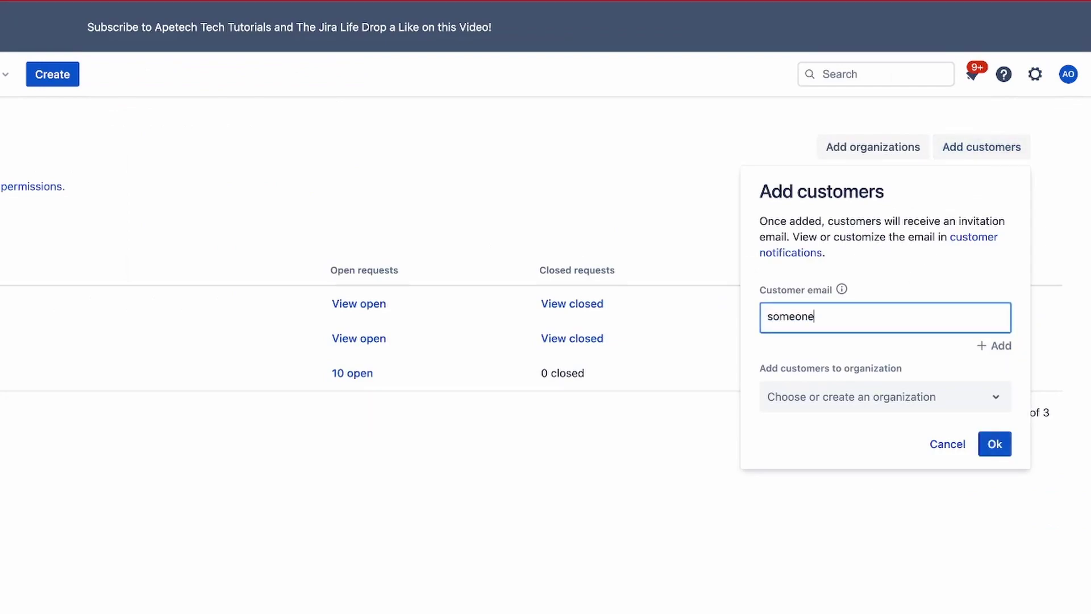
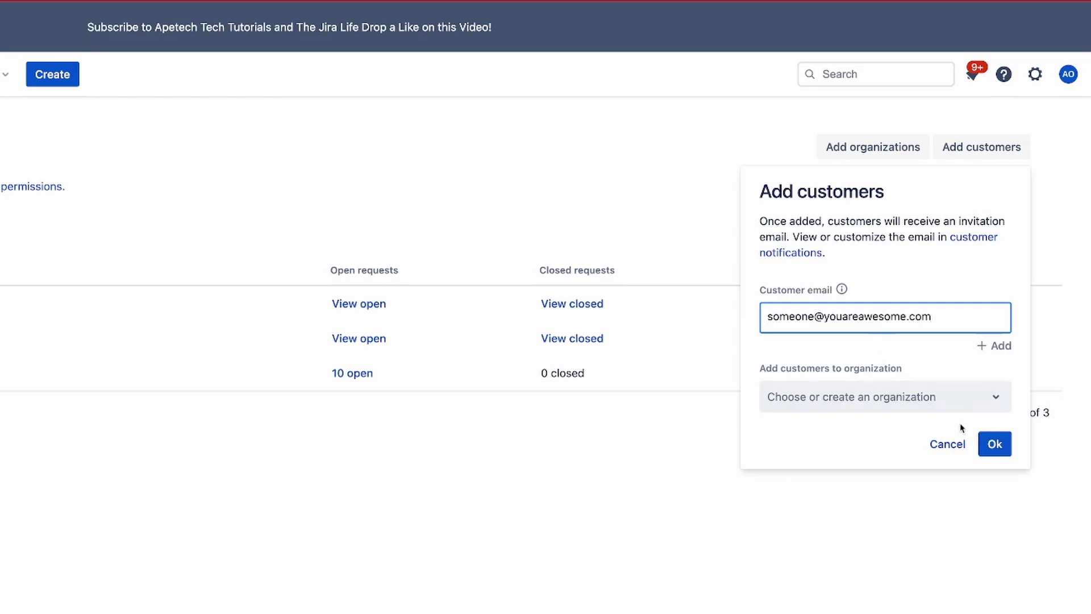
click(995, 447)
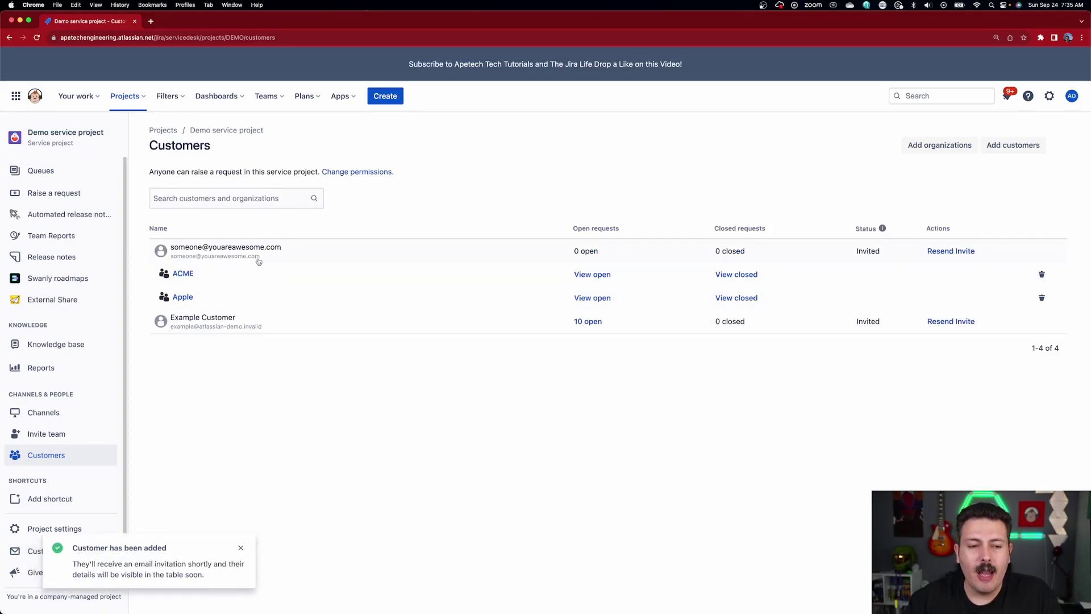
- Select the new standalone customer's e-mail address in the customer list to copy it
mouse_move(258, 261)
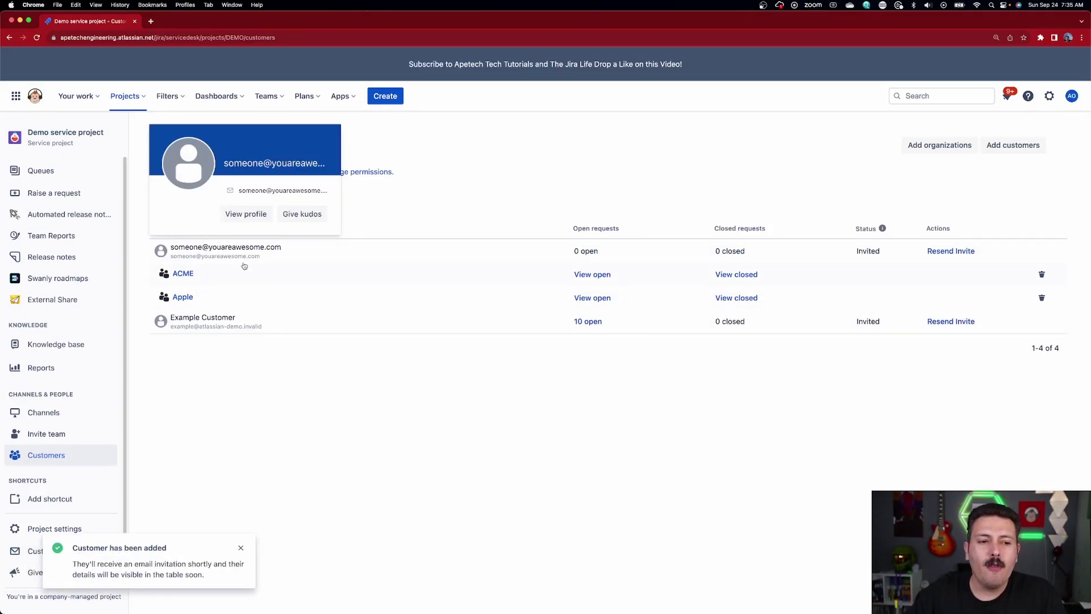
mouse_move(220, 253)
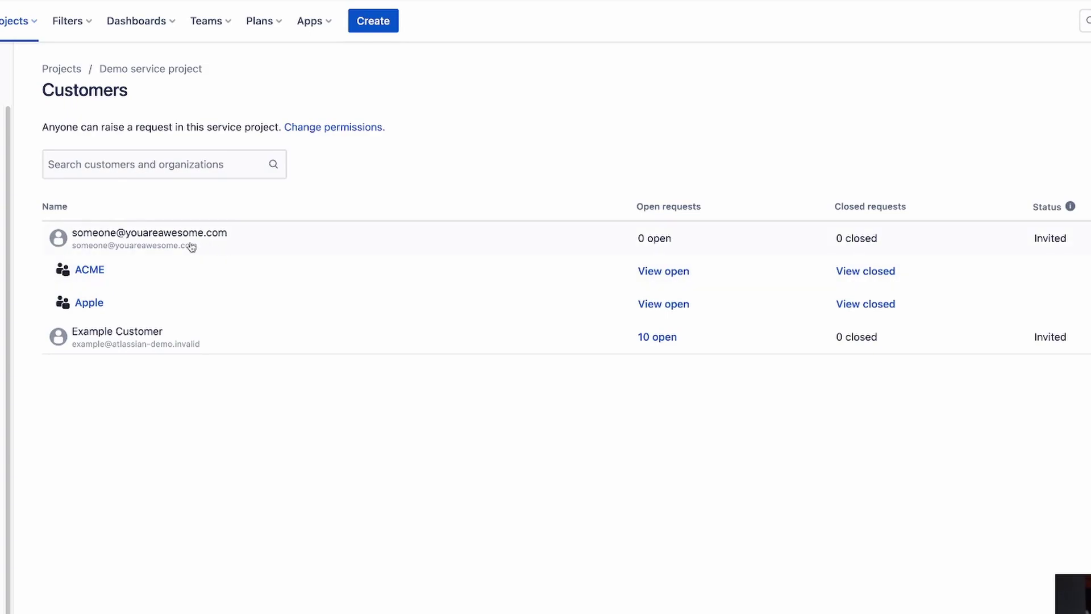
mouse_move(199, 249)
drag(199, 250, 76, 253)
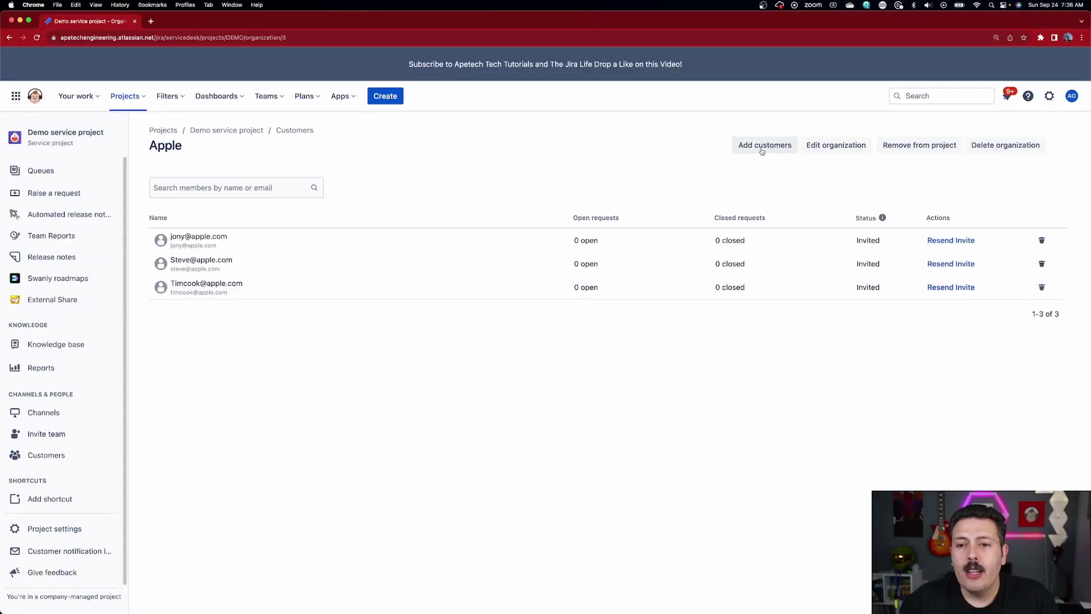
- Paste the copied standalone customer's e-mail into Apple's add-customers form and add them
click(896, 90)
click(777, 260)
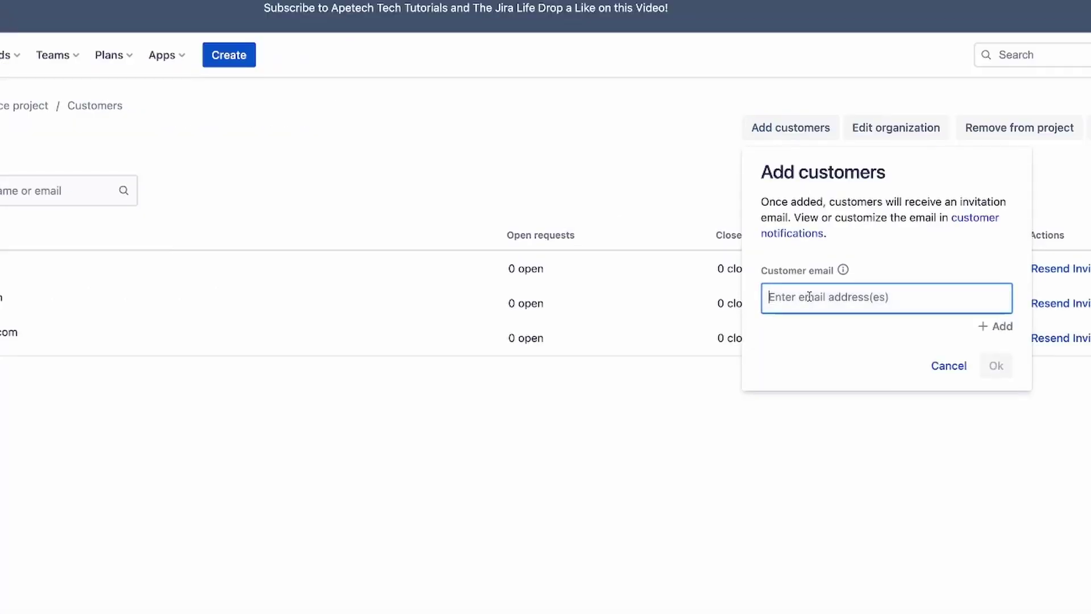
key(super+v)
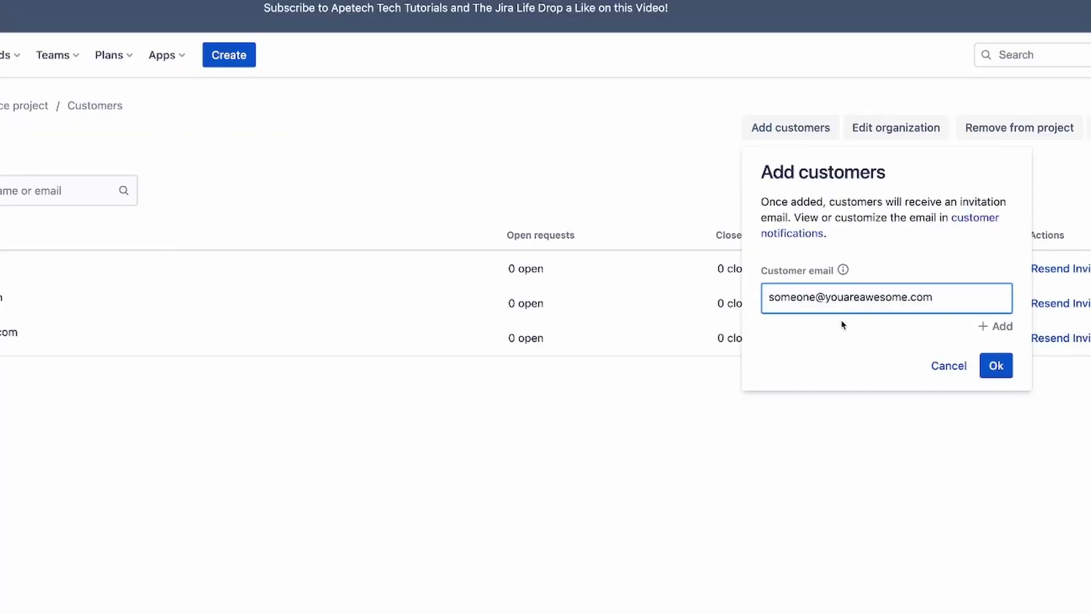
click(1001, 368)
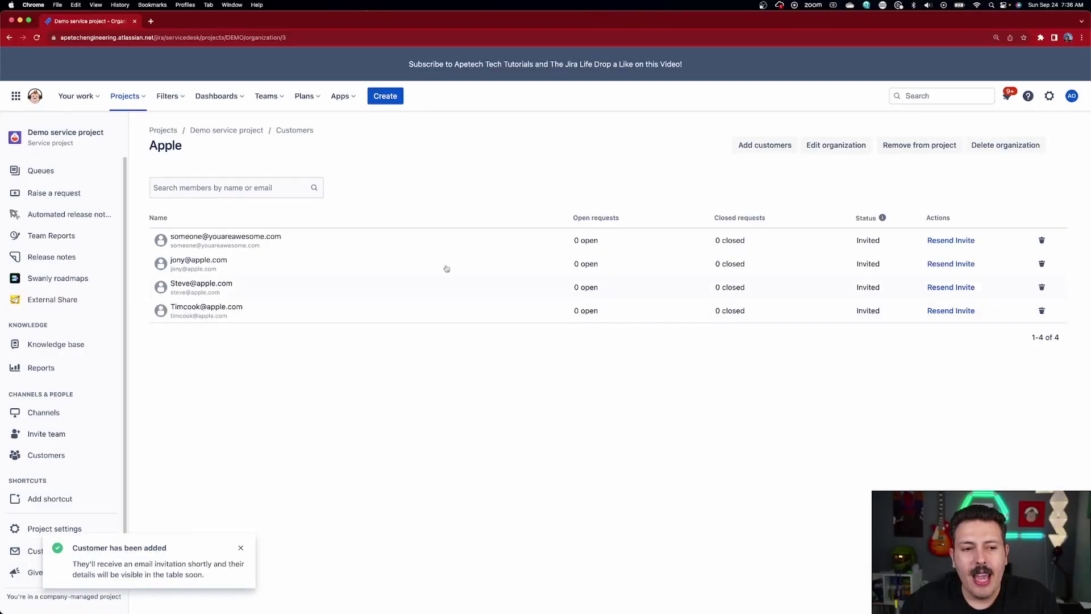
- Return to the Customers list and reopen Apple to confirm its four invited members
mouse_move(192, 243)
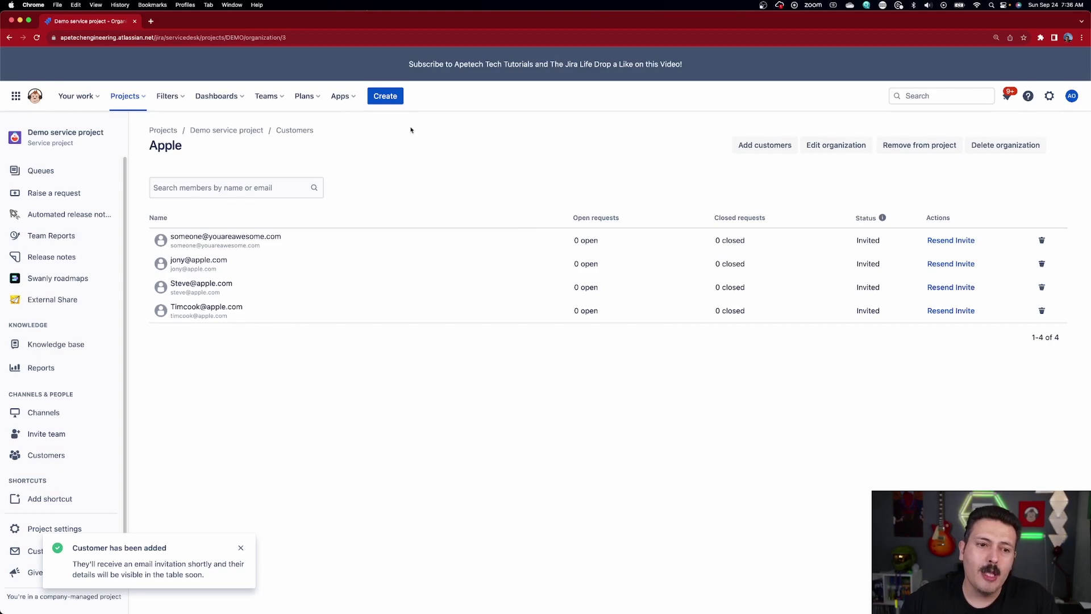
click(293, 131)
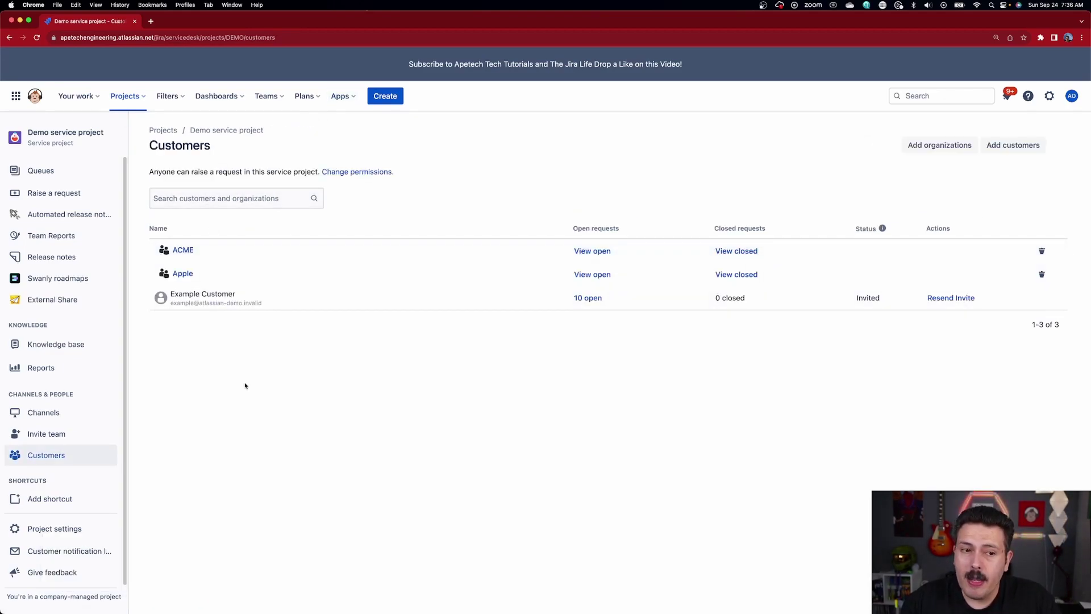
click(184, 273)
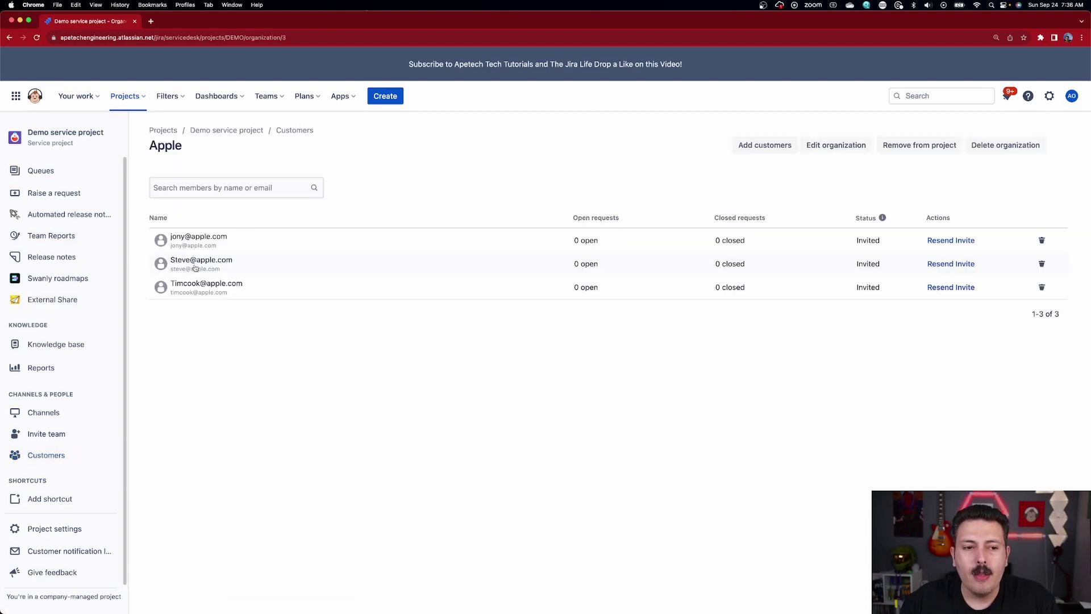
mouse_move(207, 270)
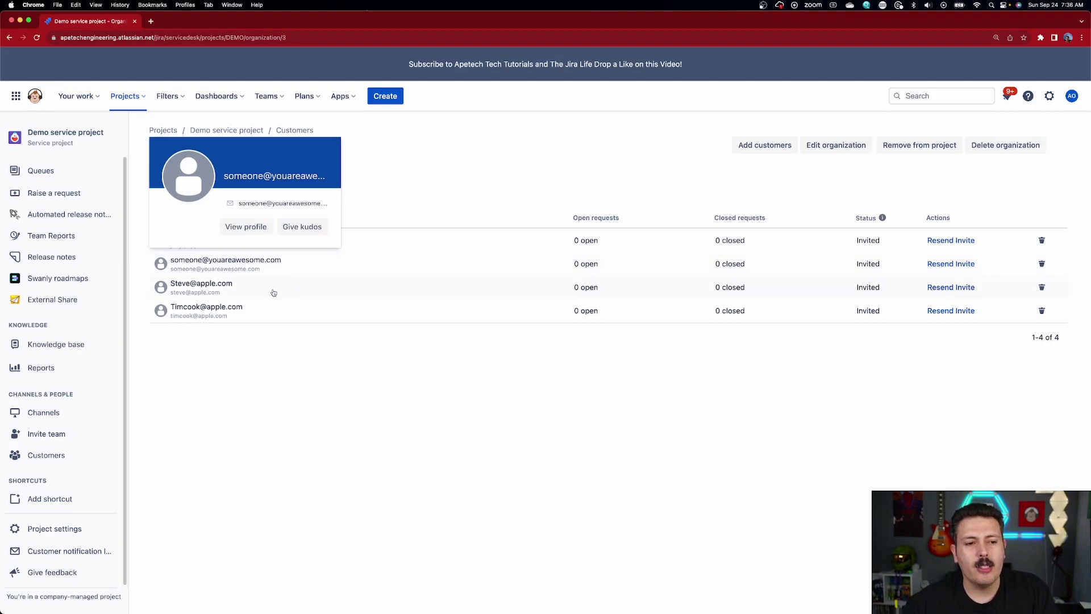
mouse_move(274, 289)
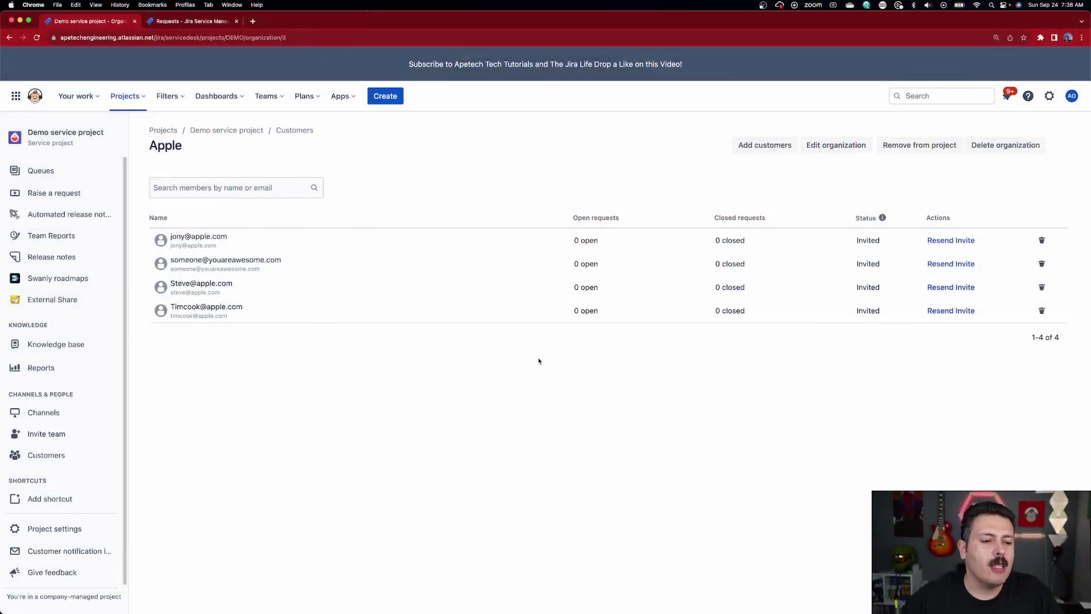
- Go to the project's Portal settings and scroll to the Customer permissions options
click(81, 609)
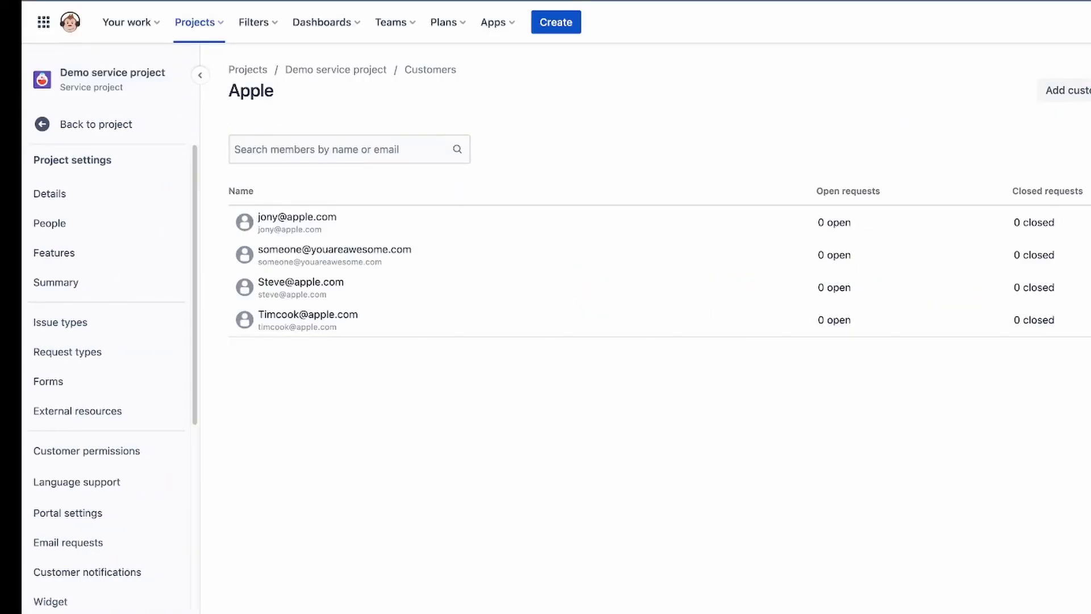
click(69, 522)
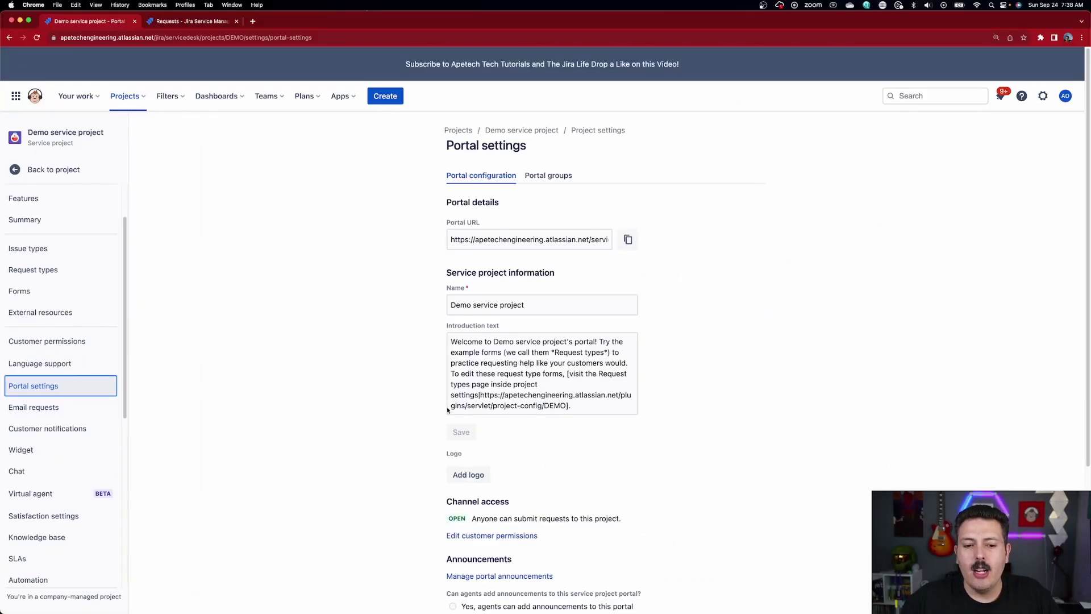
scroll(484, 595, down, 3)
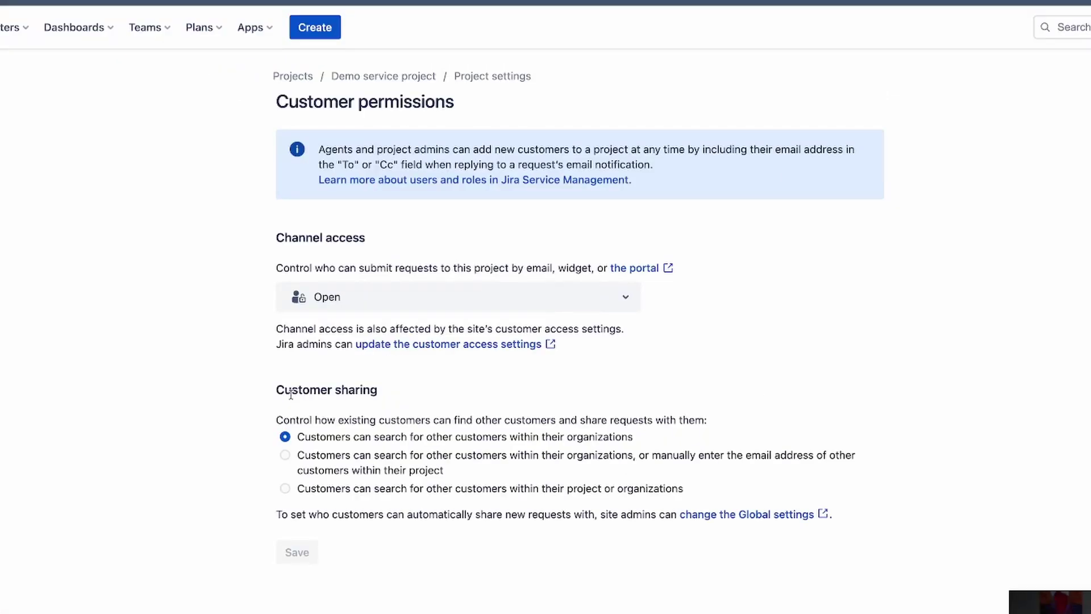
- Set Customer sharing to organization search plus manually entering other project customers' e-mails
drag(364, 350, 421, 348)
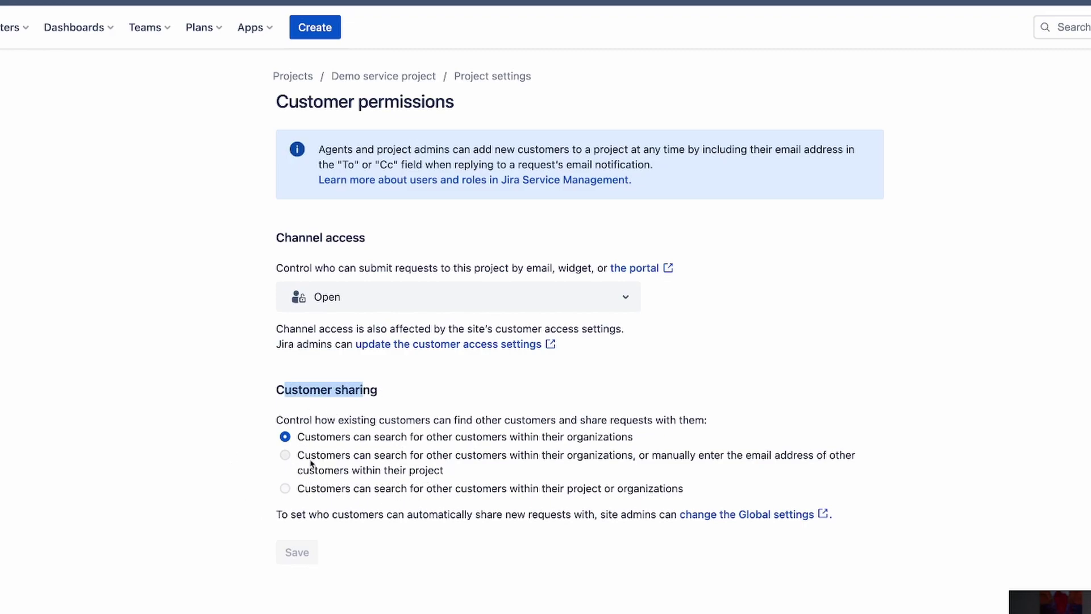
drag(305, 438, 585, 440)
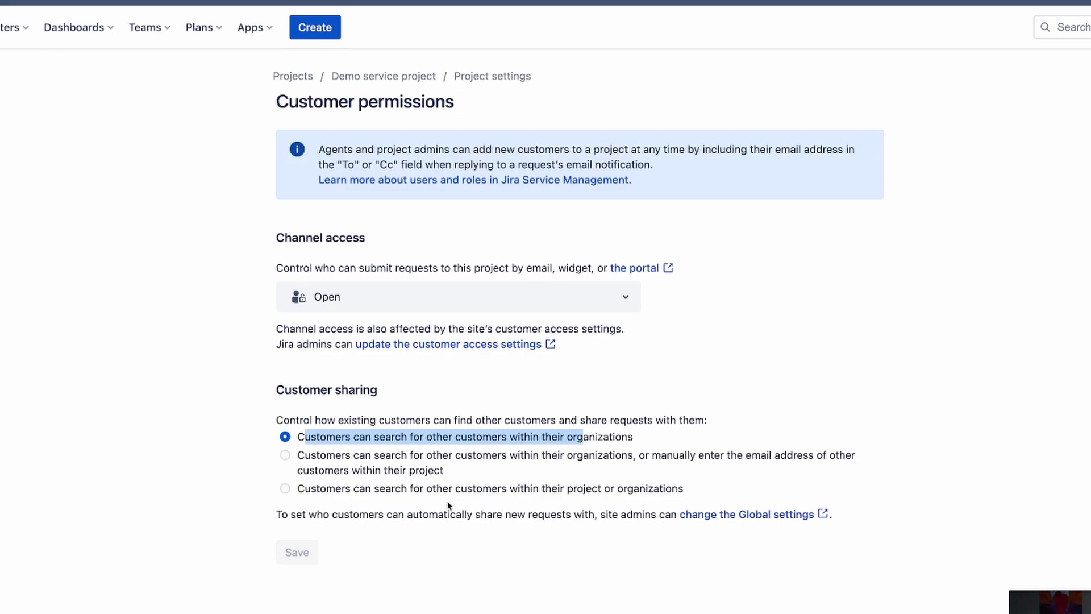
click(285, 456)
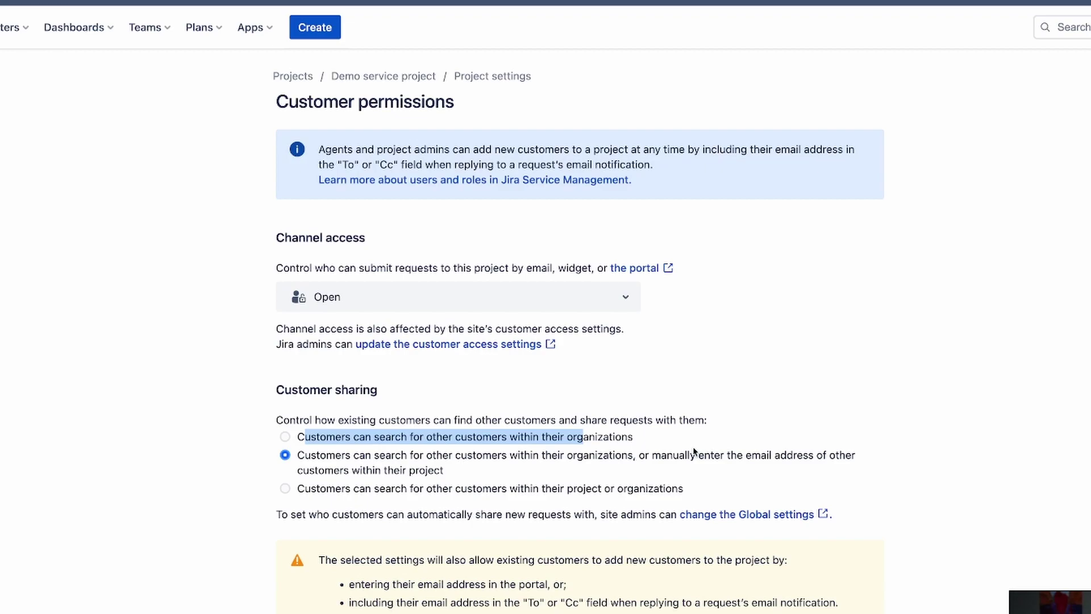
- Try project-wide customer search, then restrict customer sharing back to customers' own organizations
click(284, 490)
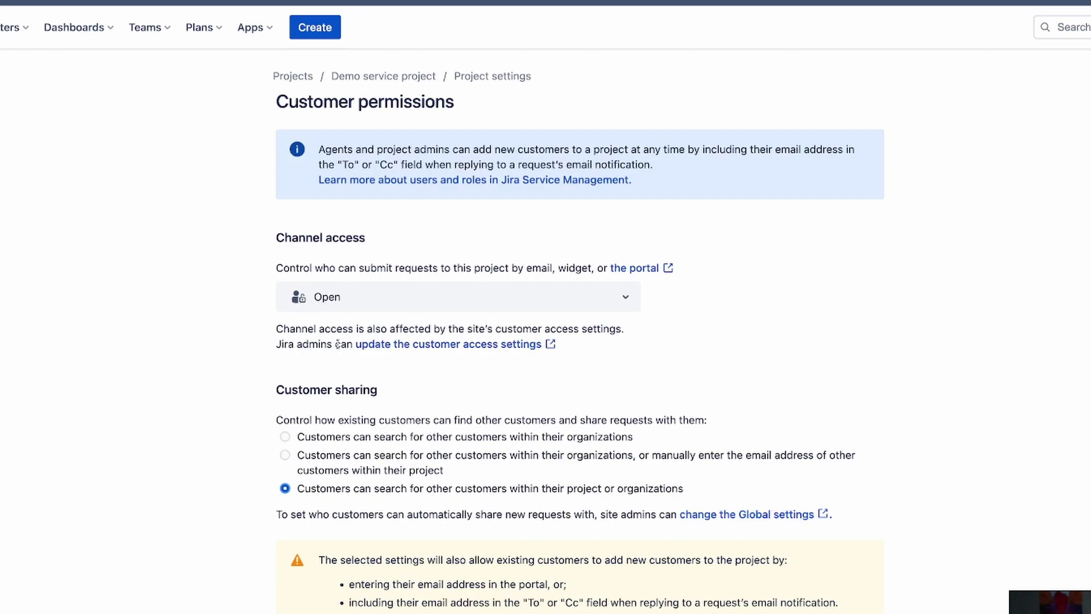
click(296, 438)
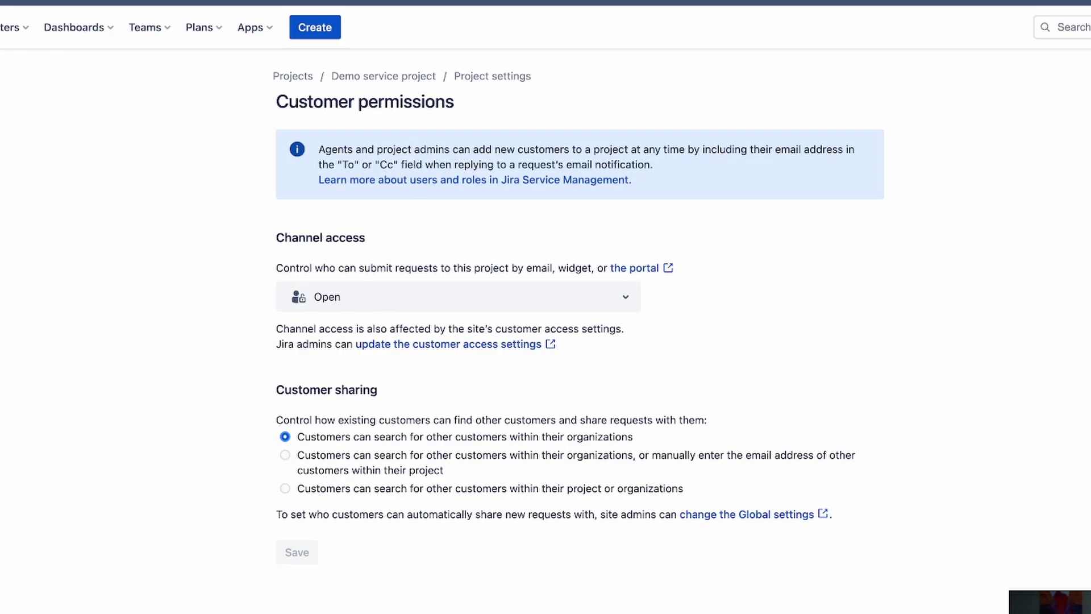